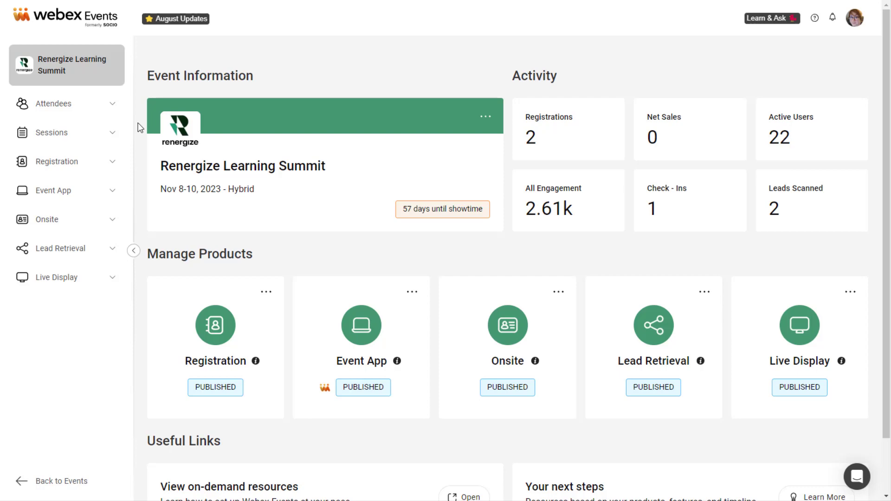
Step: Open the event's attendee list and look through the groups available for filtering it
left_click(94, 110)
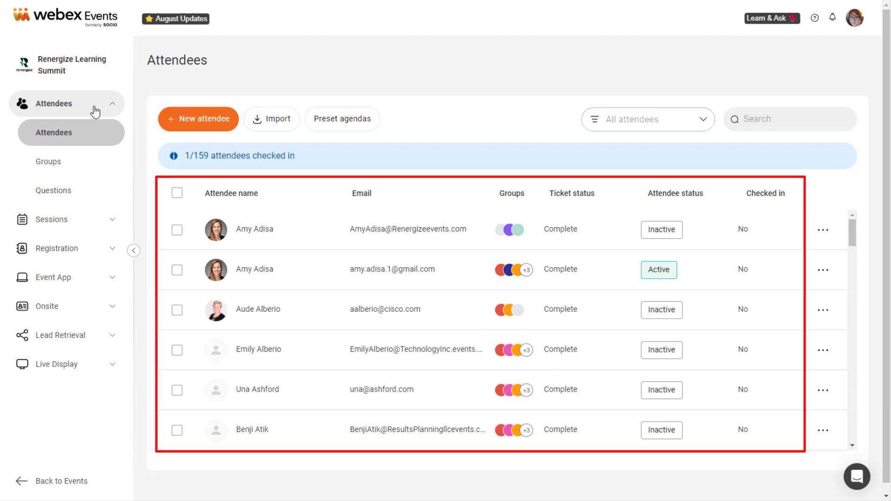
left_click(681, 121)
left_click_drag(704, 157, 704, 288)
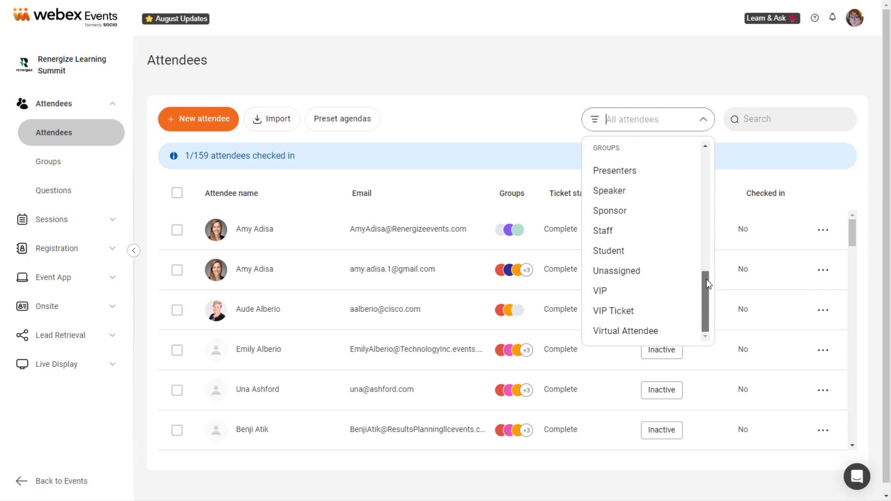
Step: Search the attendee list by an attendee's name, and clear the search
left_click(762, 119)
type("jewel")
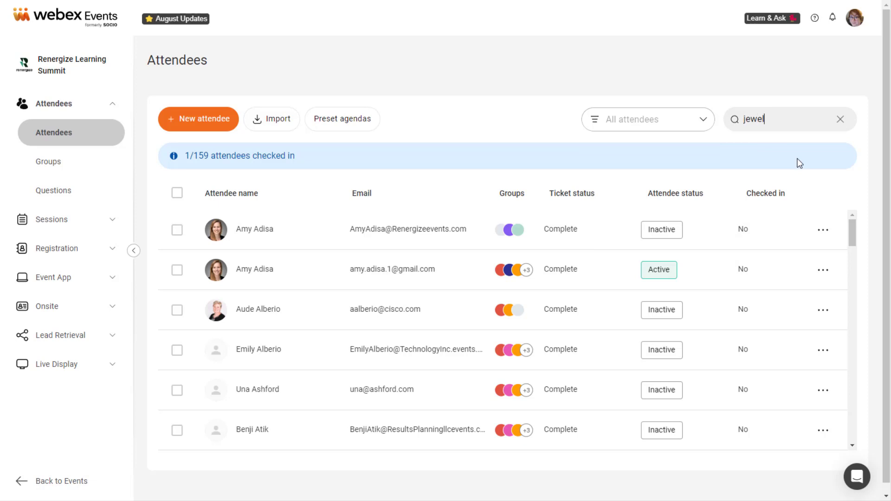
left_click(840, 120)
Step: View the actions available for the second listed attendee, and the bulk actions with the first three attendees selected
left_click(823, 271)
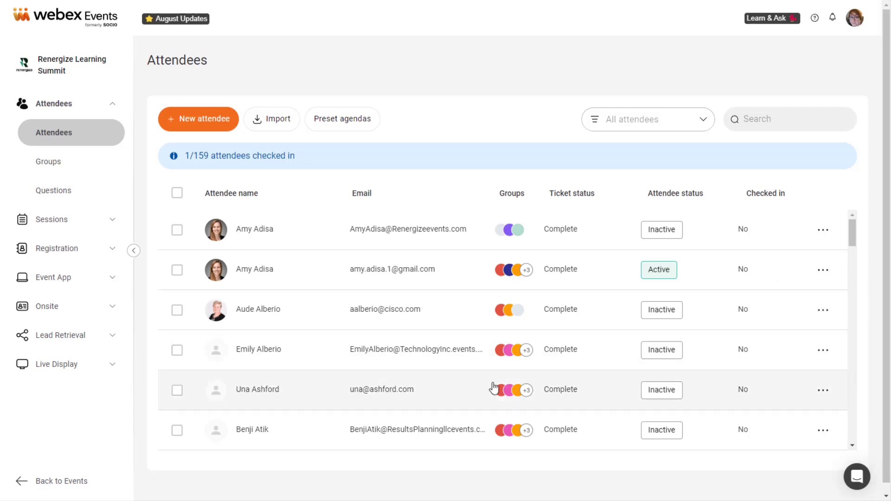
left_click(176, 231)
left_click(177, 270)
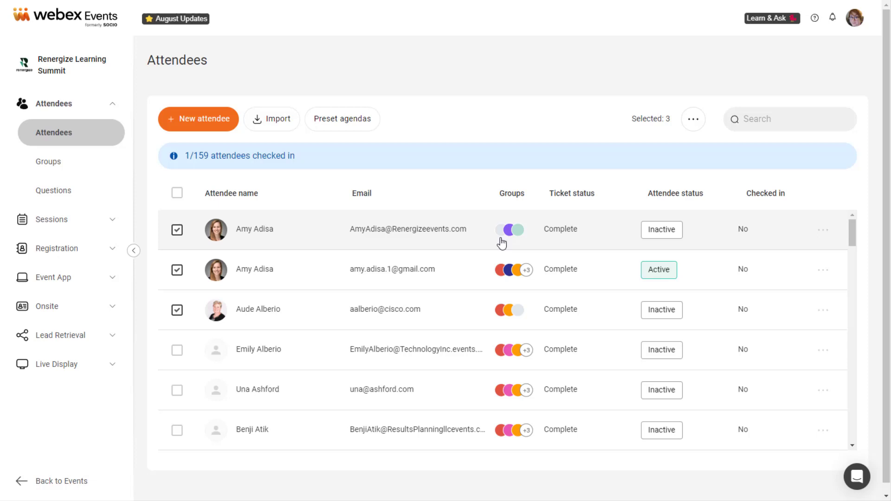
left_click(693, 120)
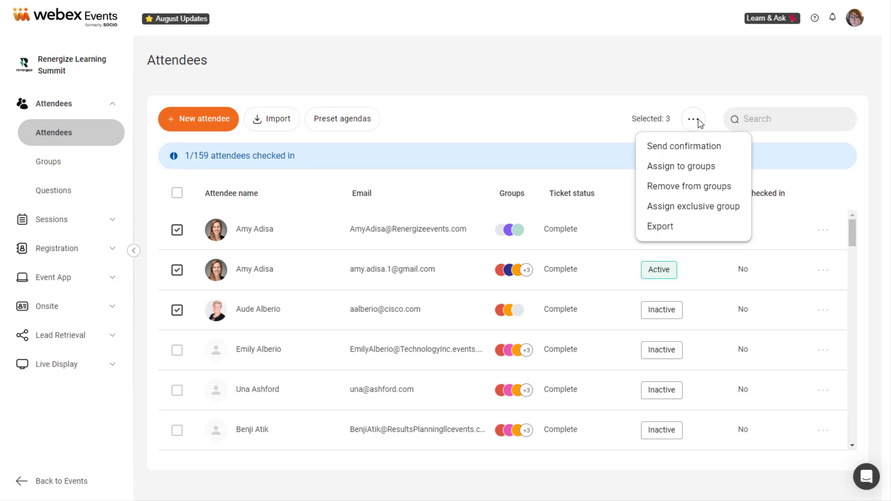
left_click(698, 119)
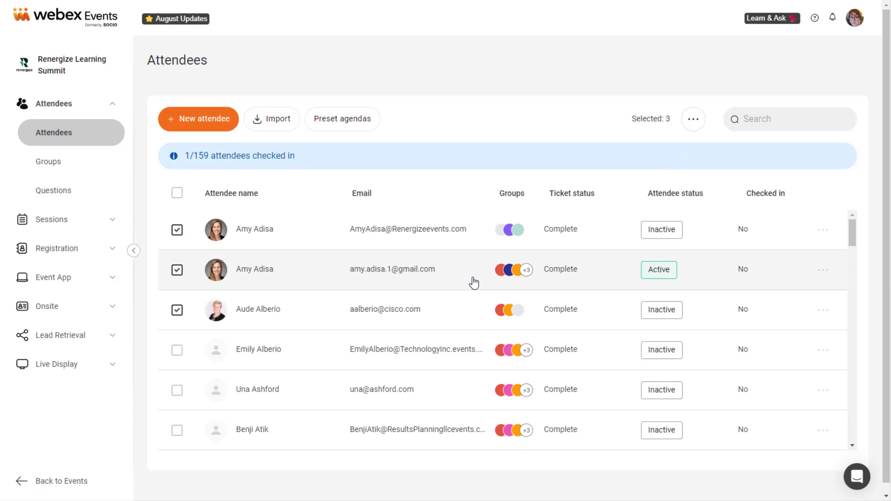
Step: Open the second listed attendee's profile and view their QR code
left_click(473, 278)
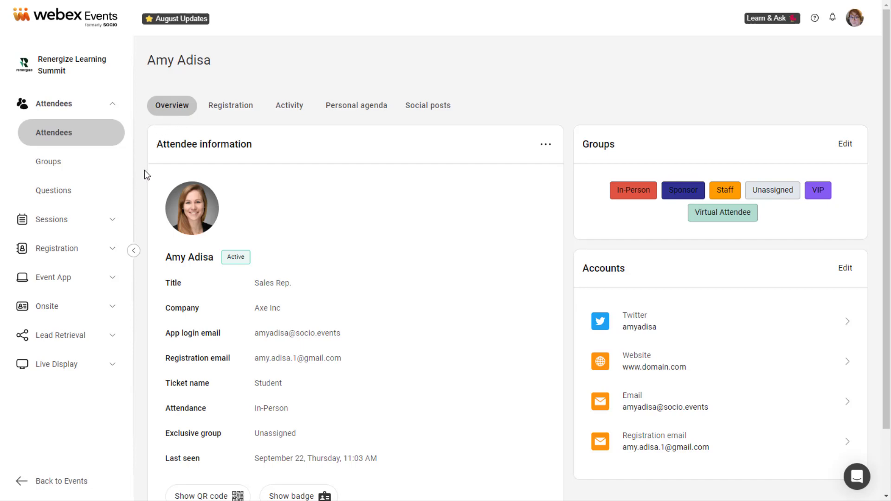
scroll(144, 170, "down", 2)
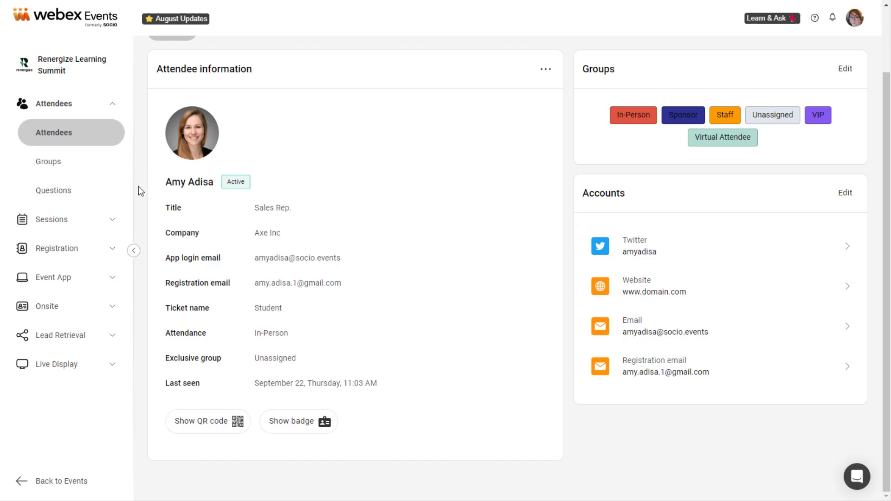
left_click(221, 420)
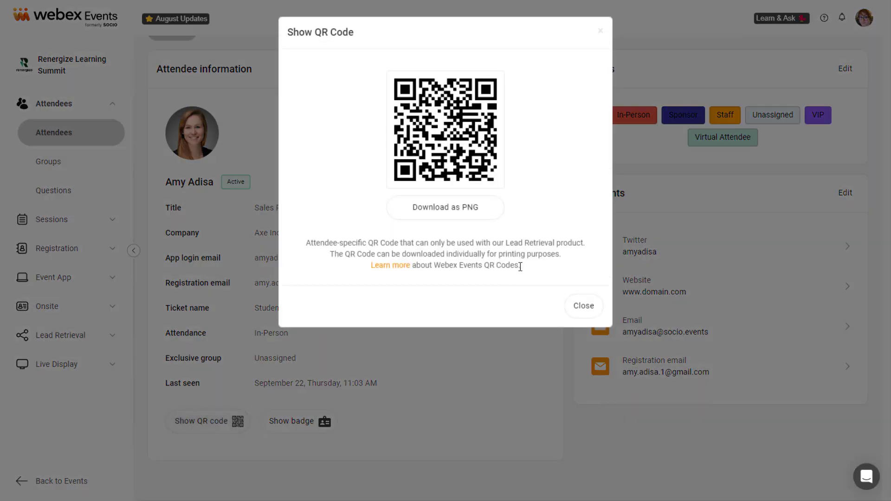
left_click(600, 32)
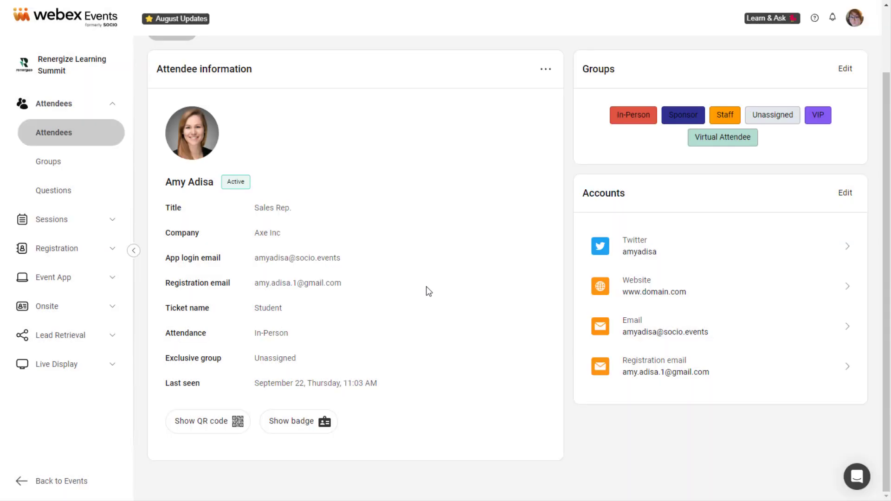
Step: View the attendee's badge preview through to its end, and close it
left_click(293, 426)
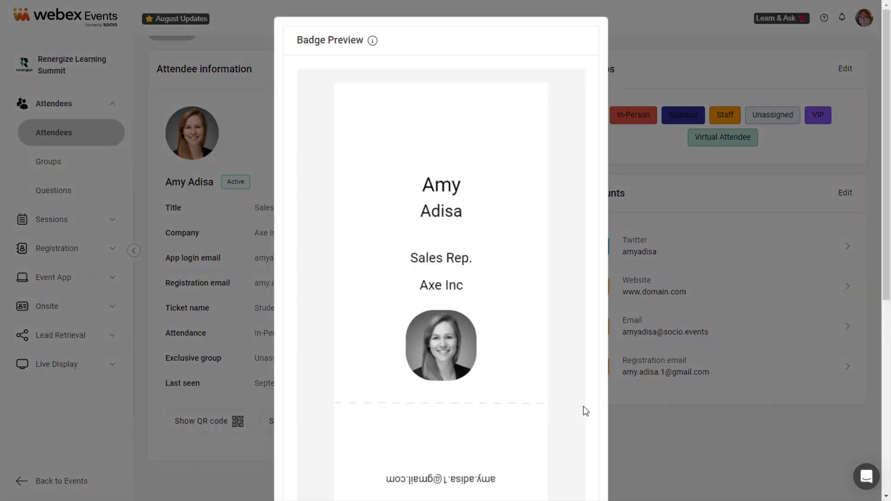
scroll(584, 406, "down", 7)
left_click(587, 472)
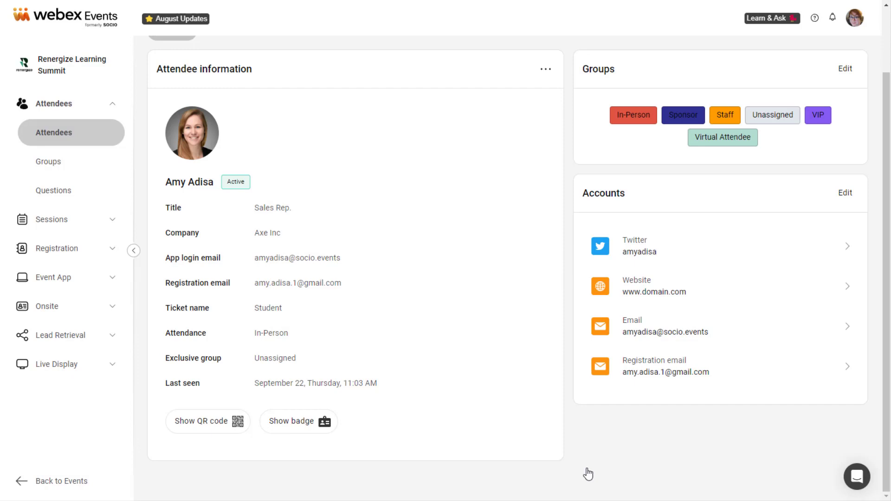
Step: View the actions available for the attendee's information and the group assignment settings, leaving the groups unedited
left_click(547, 69)
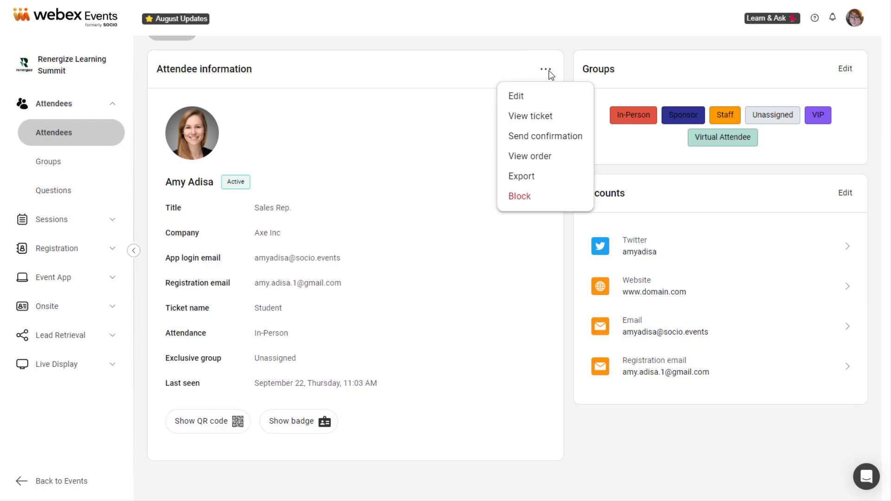
left_click(550, 71)
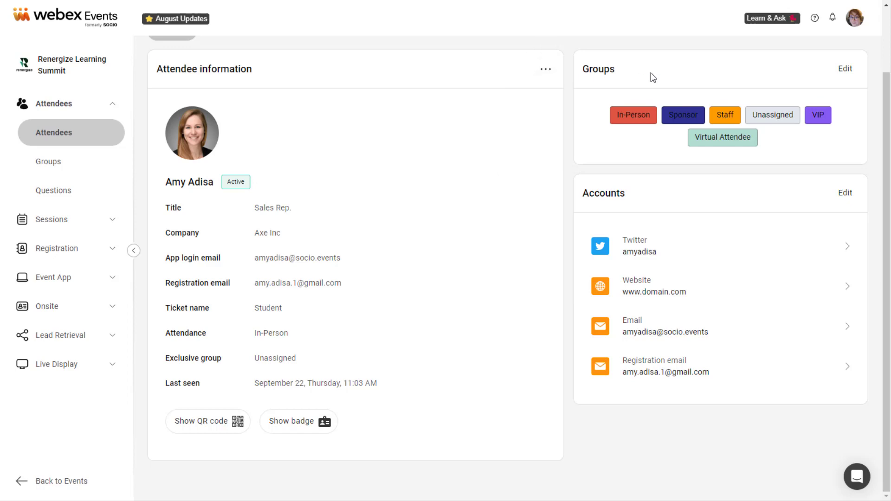
left_click(845, 69)
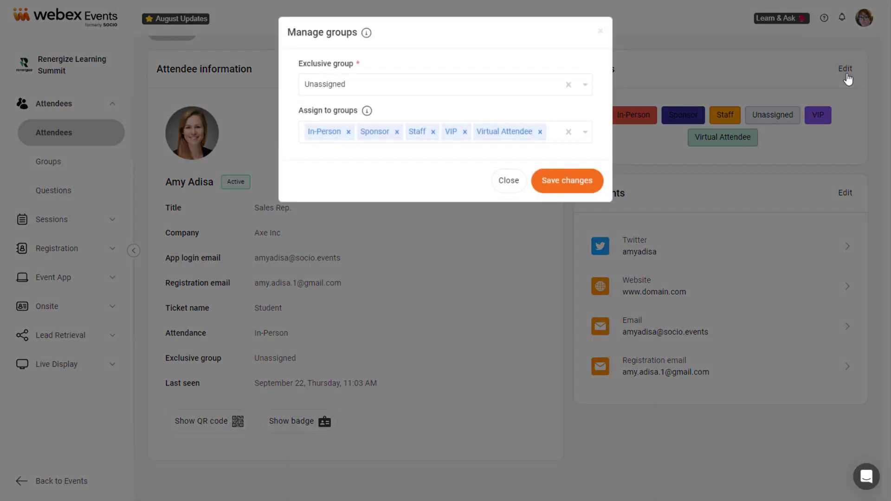
left_click(512, 184)
scroll(519, 194, "up", 2)
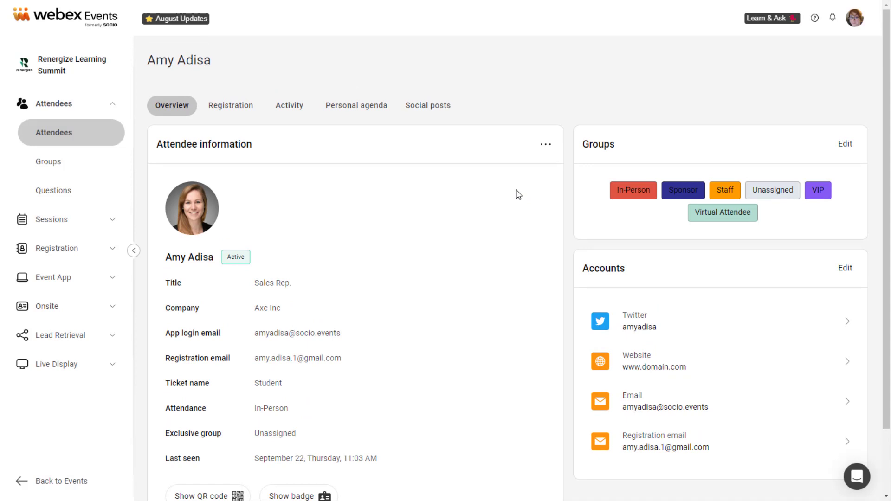
Step: View the attendee's registration details and ticket, and read through their activity history down to the earliest entry
left_click(250, 112)
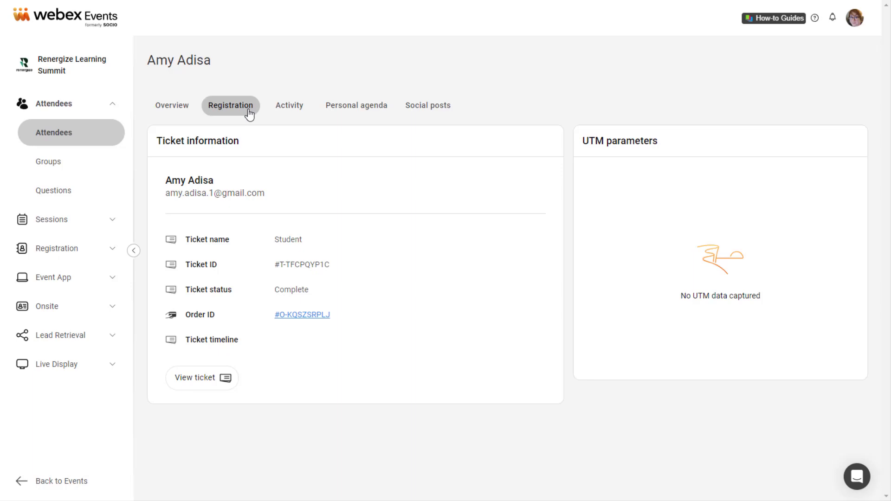
left_click(202, 387)
left_click(301, 110)
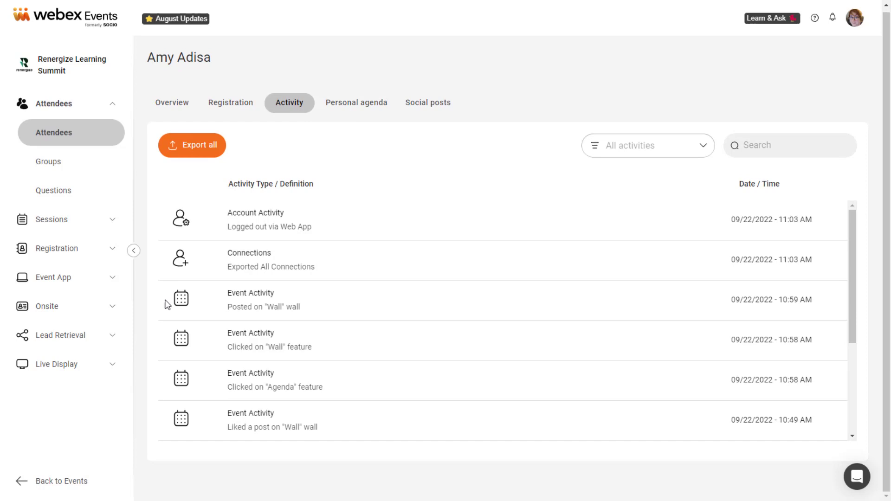
left_click(853, 436)
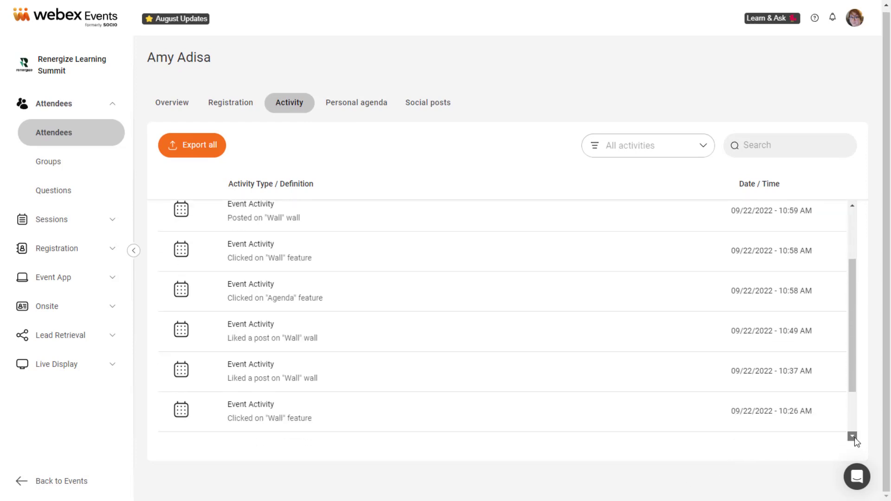
left_click(852, 437)
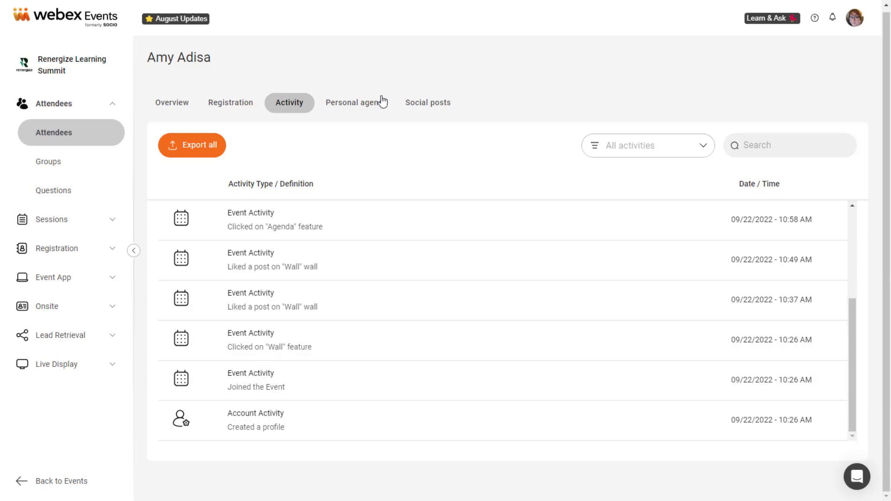
Step: View the attendee's personal agenda, including the options for the Conference Welcome session, and their social posts
left_click(382, 101)
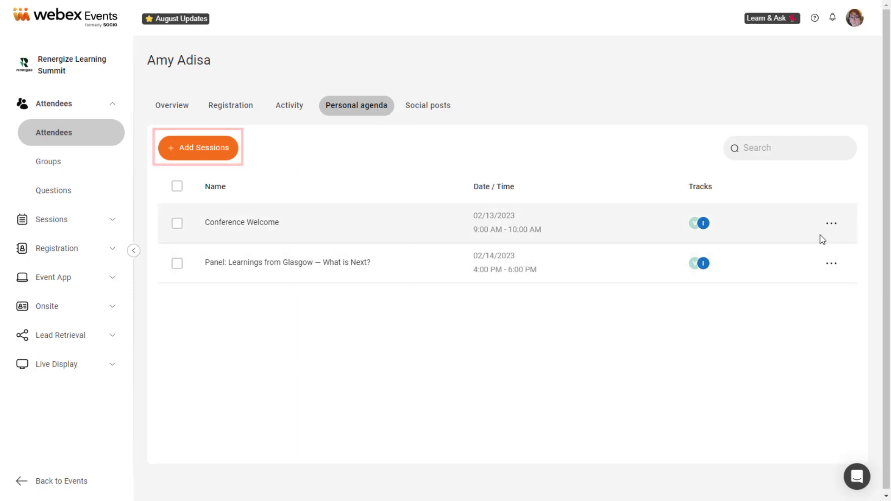
left_click(830, 224)
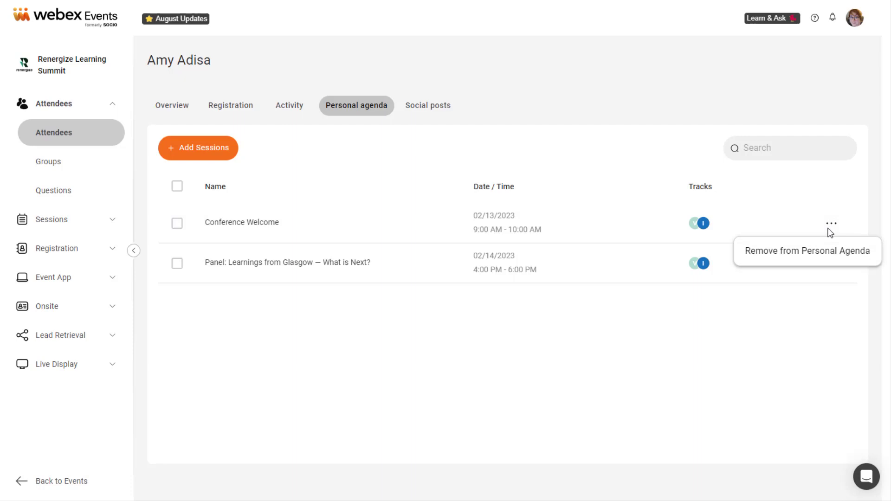
left_click(831, 228)
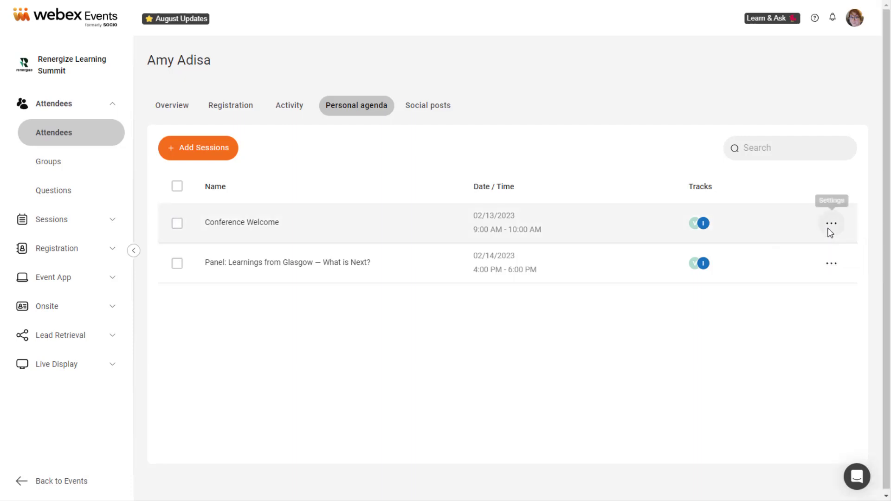
left_click(448, 114)
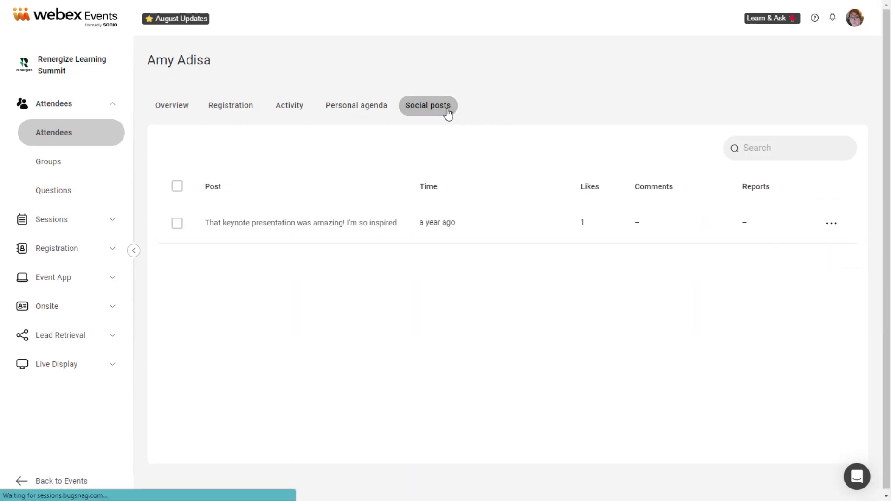